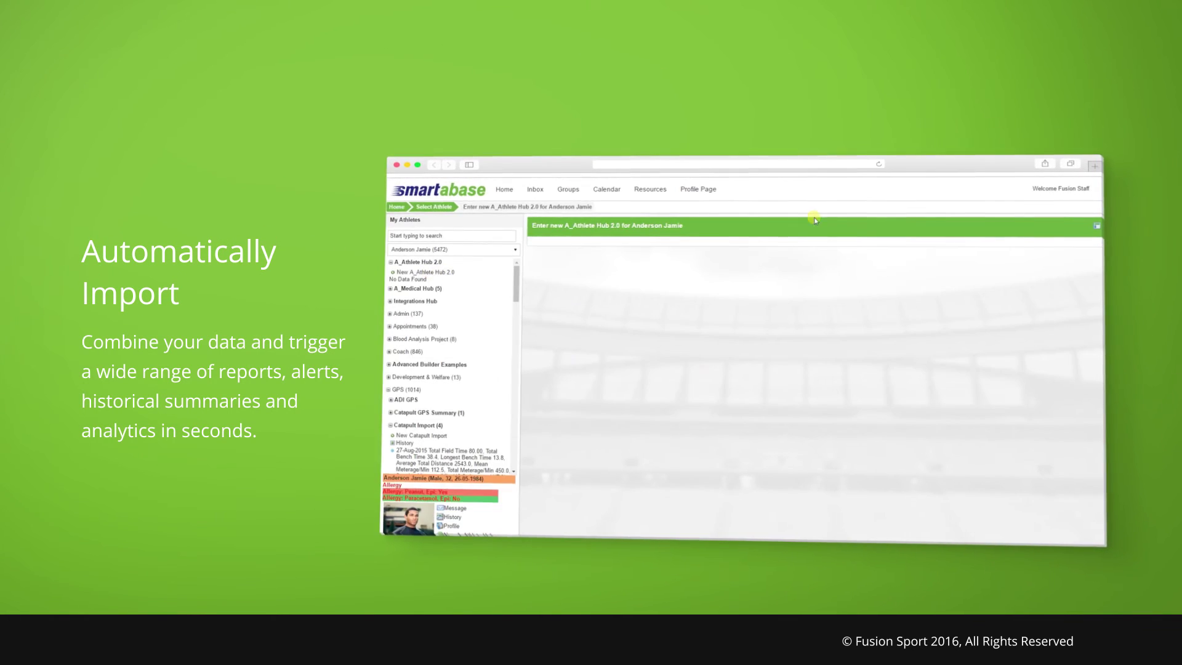
left_click(748, 270)
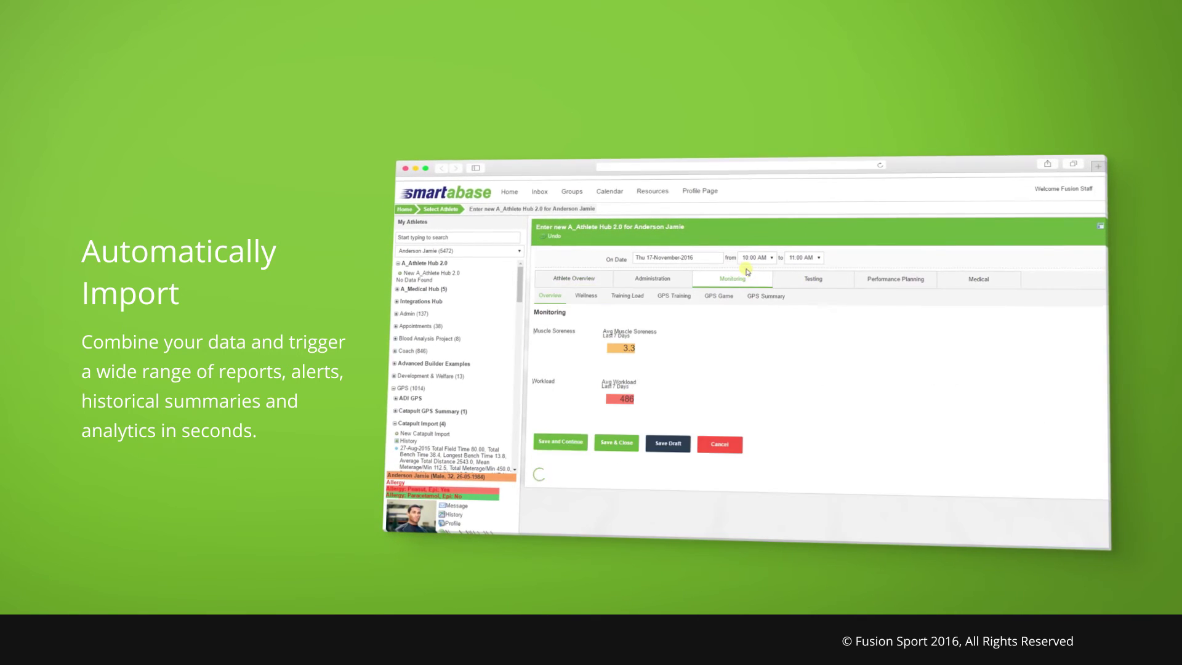
scroll(970, 336, "down", 5)
scroll(970, 337, "down", 3)
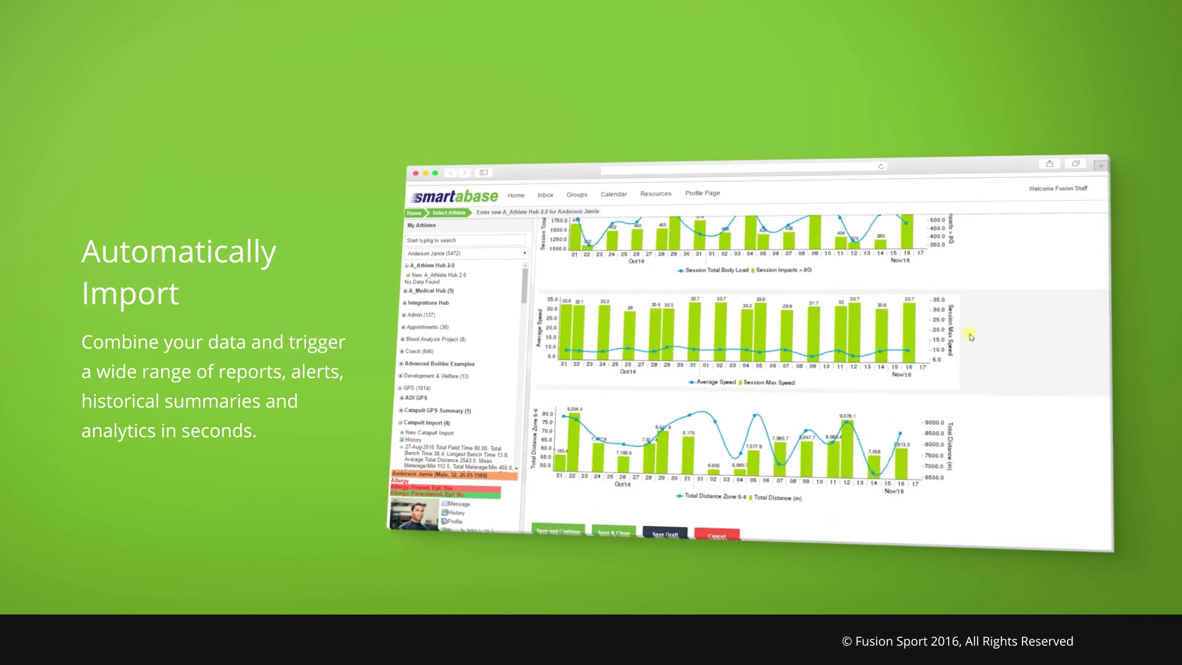